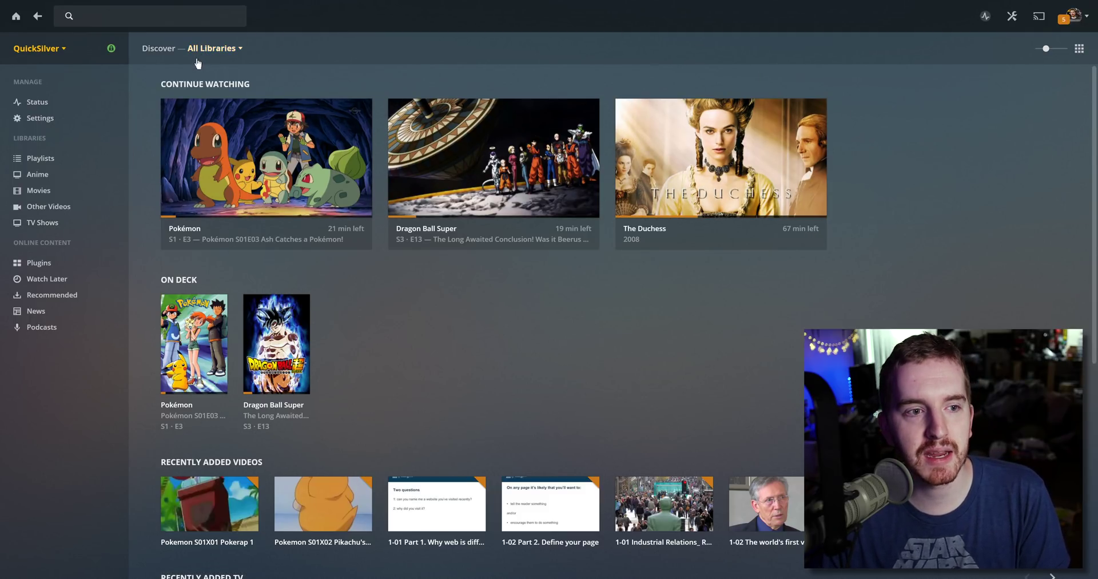
- Glance at the server list, then go to Home Users through the avatar's account menu
{"action": "left_click", "coordinate": [67, 43]}
{"action": "left_click", "coordinate": [86, 54]}
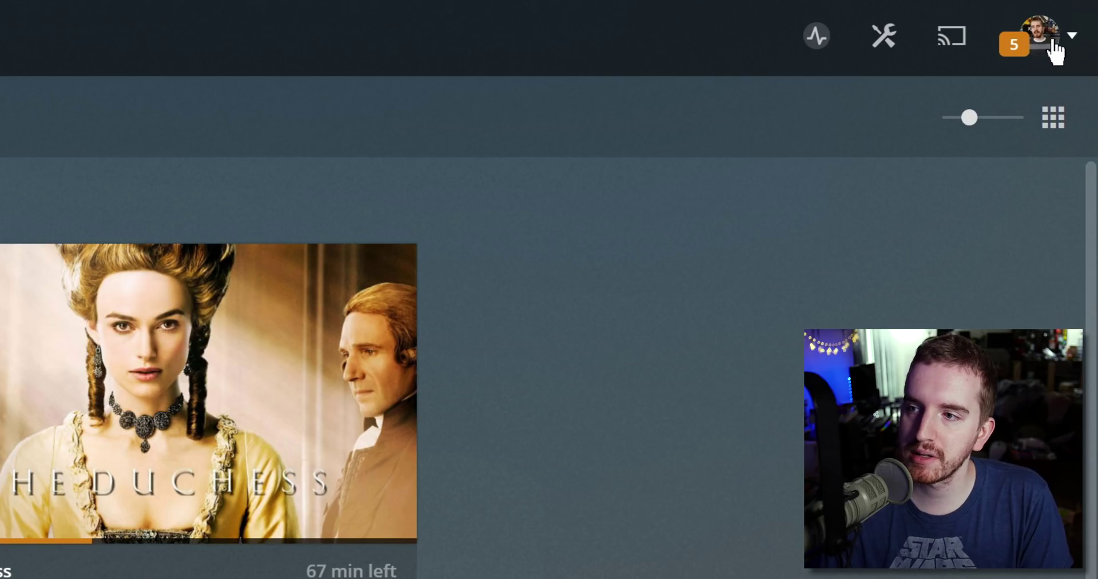
{"action": "left_click", "coordinate": [1067, 46]}
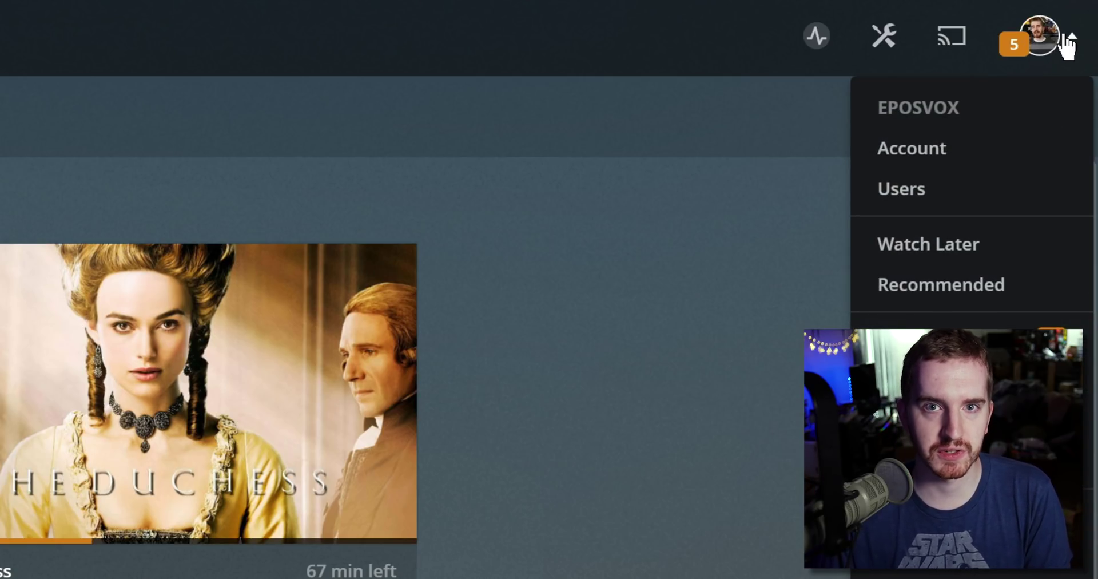
{"action": "left_click", "coordinate": [972, 206]}
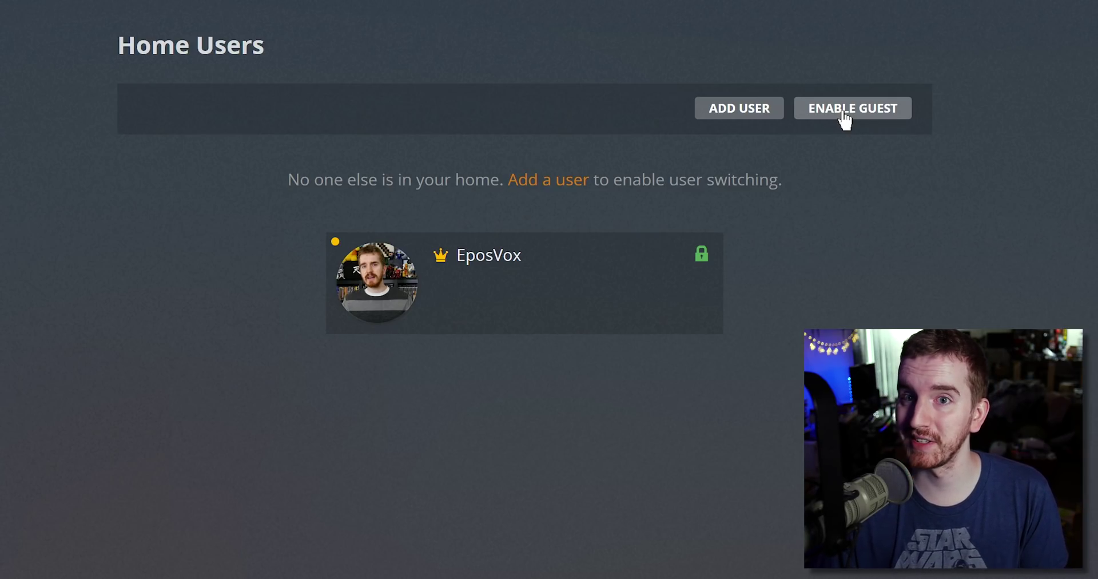
- Try enabling the guest account, disable it after the error, and start adding a home user
{"action": "left_click", "coordinate": [845, 119]}
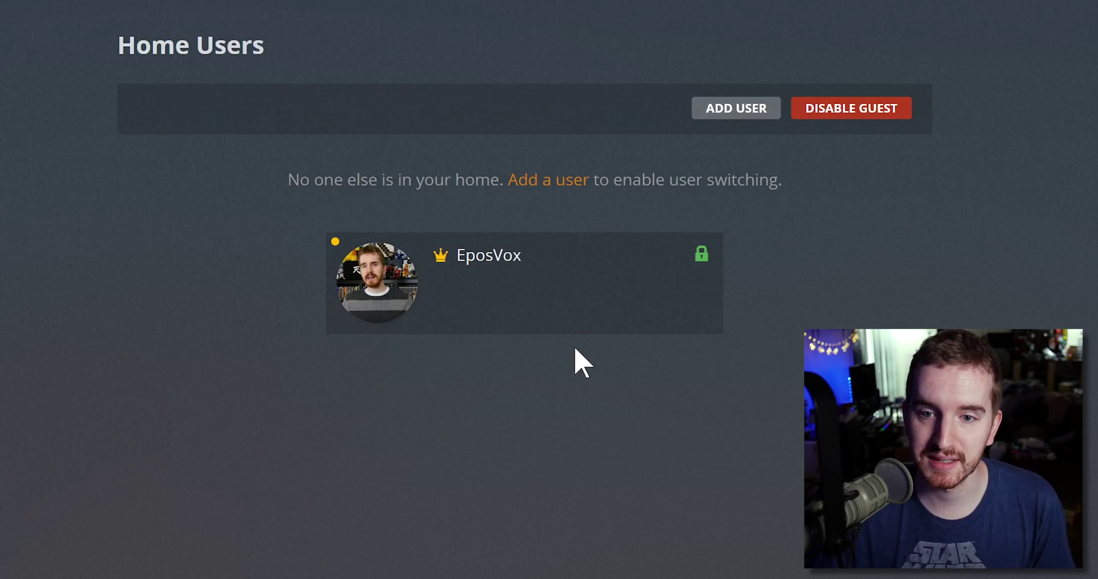
{"action": "left_click", "coordinate": [835, 104]}
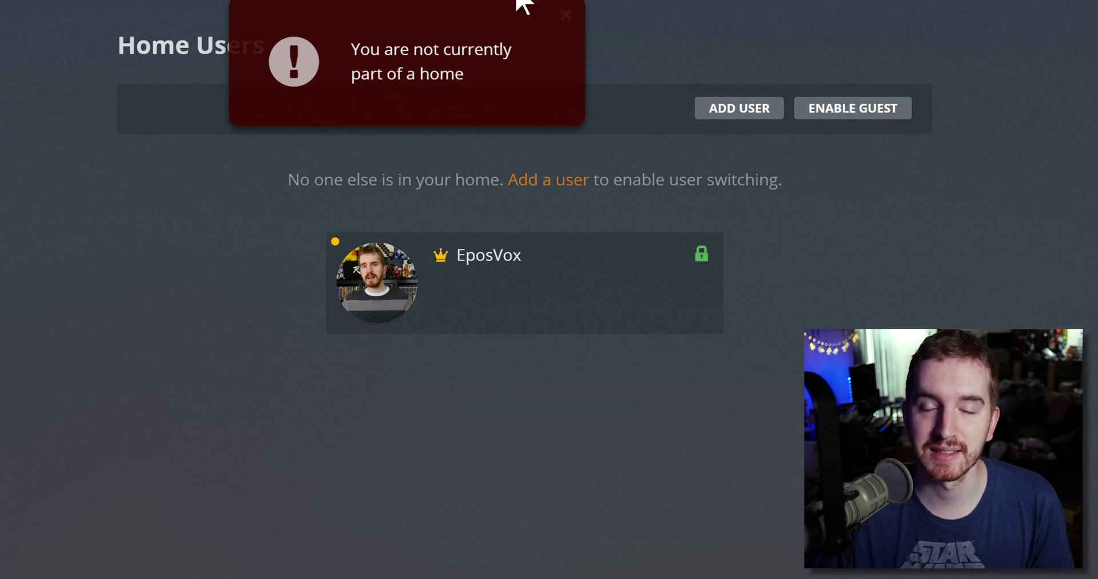
{"action": "left_click", "coordinate": [715, 120]}
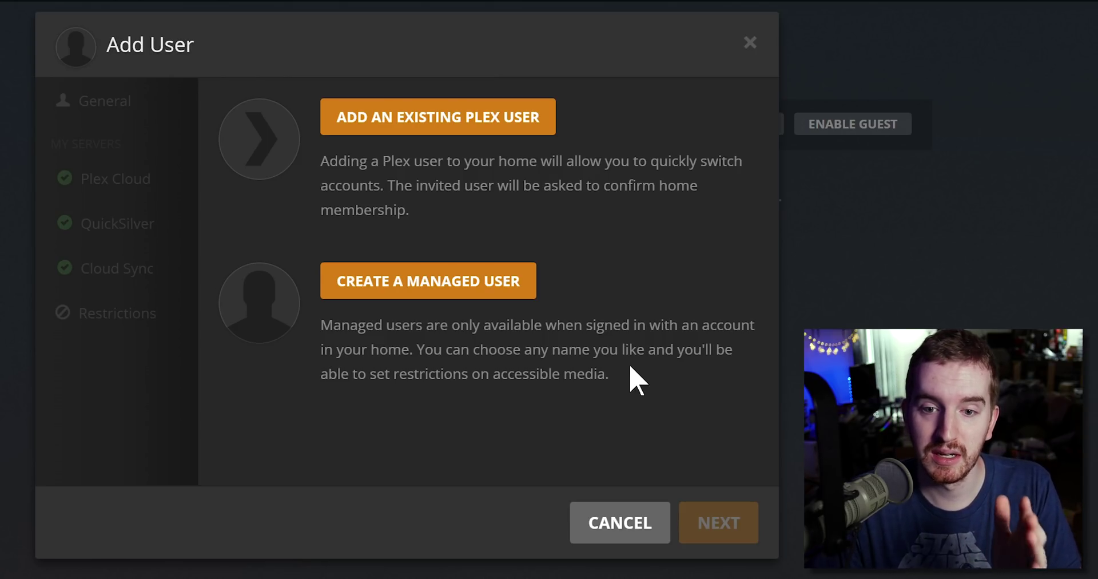
- Create a managed user with the typed name and continue to her sharing settings
{"action": "left_click", "coordinate": [476, 282]}
{"action": "type", "text": "Cara"}
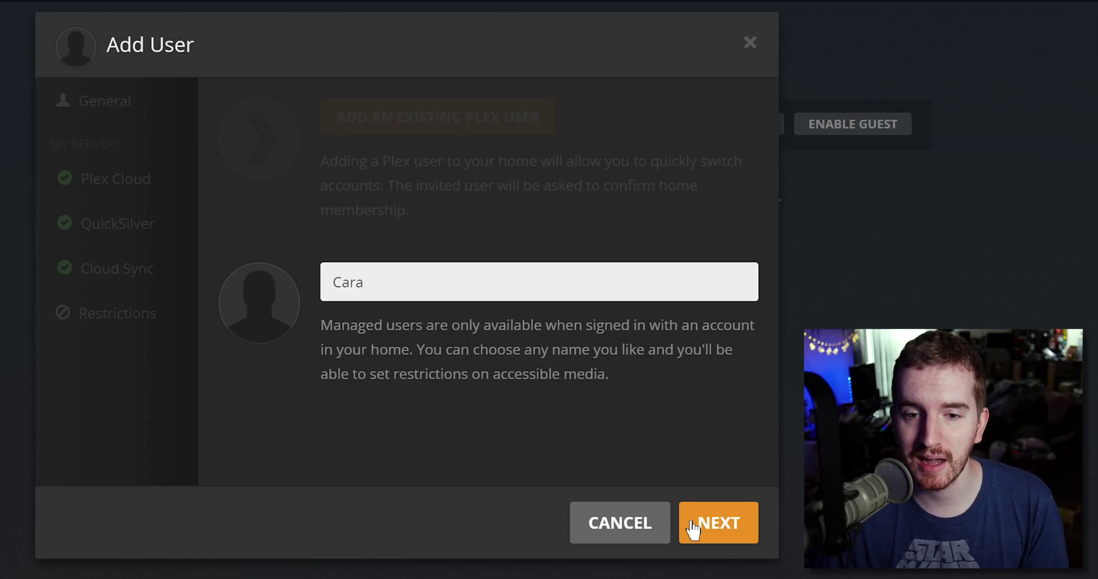
{"action": "left_click", "coordinate": [693, 527]}
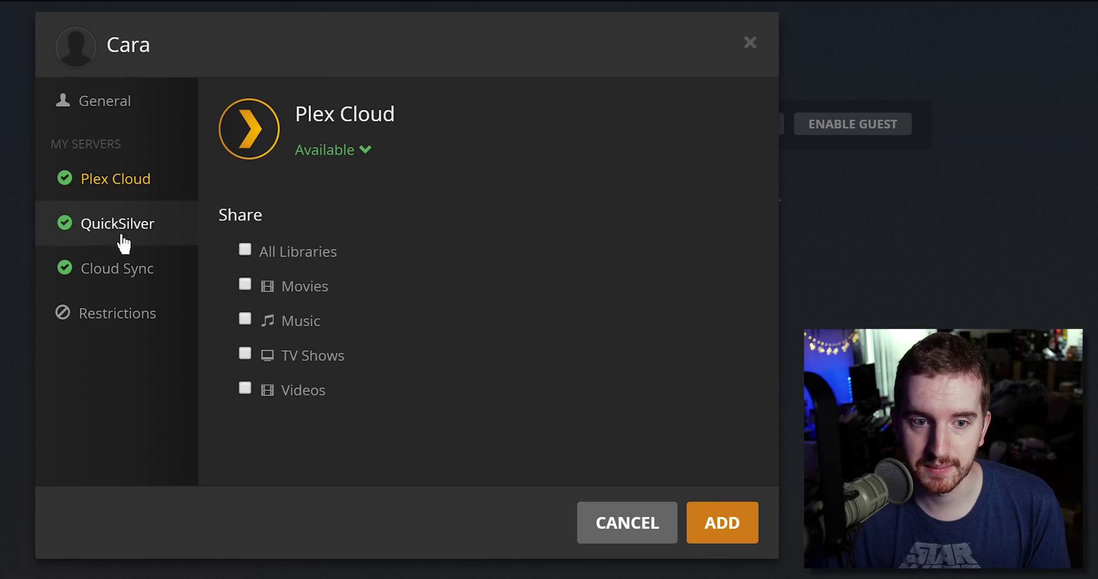
{"action": "left_click", "coordinate": [171, 200]}
{"action": "left_click", "coordinate": [335, 154]}
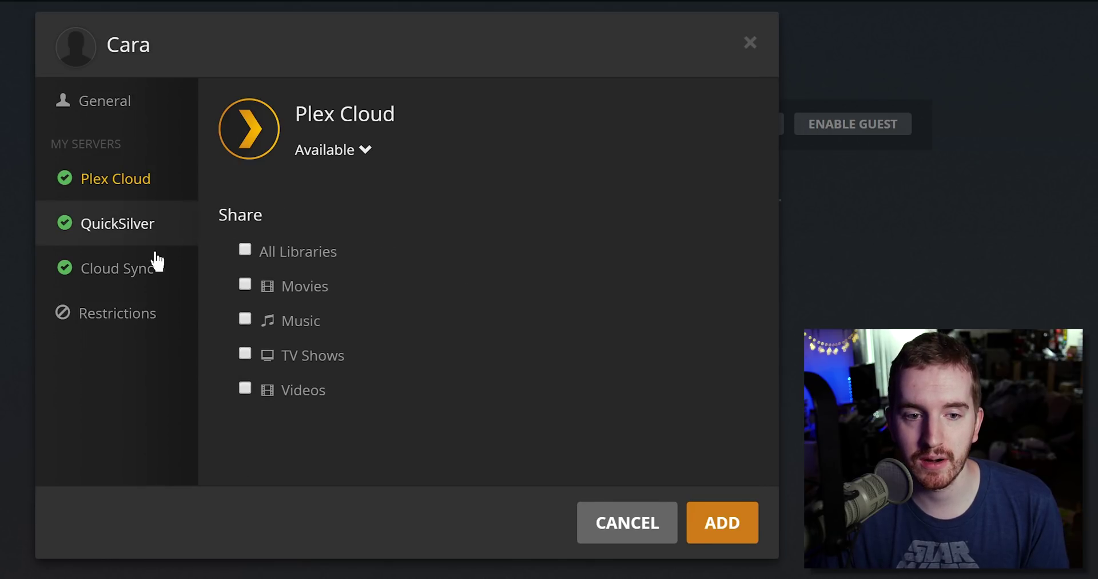
{"action": "left_click", "coordinate": [124, 235]}
{"action": "left_click", "coordinate": [132, 183]}
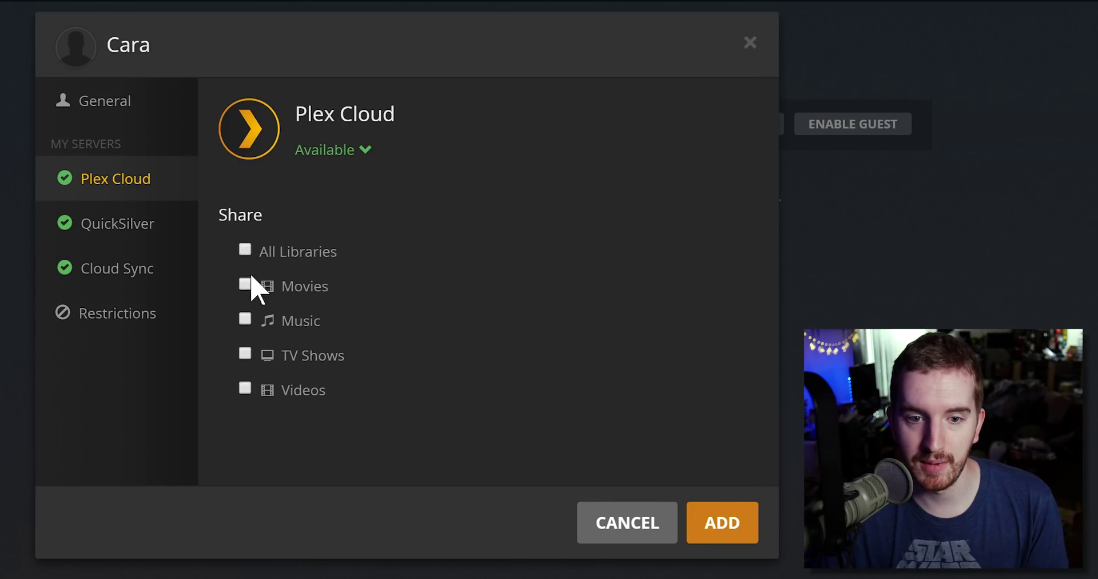
- Share All Libraries on the QuickSilver server with the managed user
{"action": "left_click", "coordinate": [117, 234]}
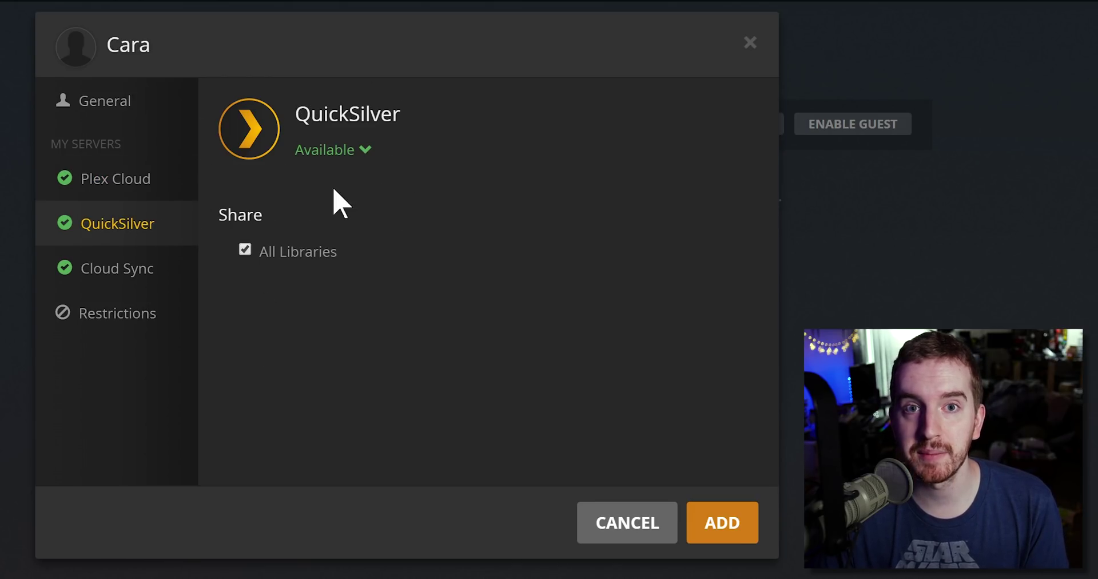
{"action": "left_click", "coordinate": [247, 255]}
{"action": "left_click", "coordinate": [245, 253]}
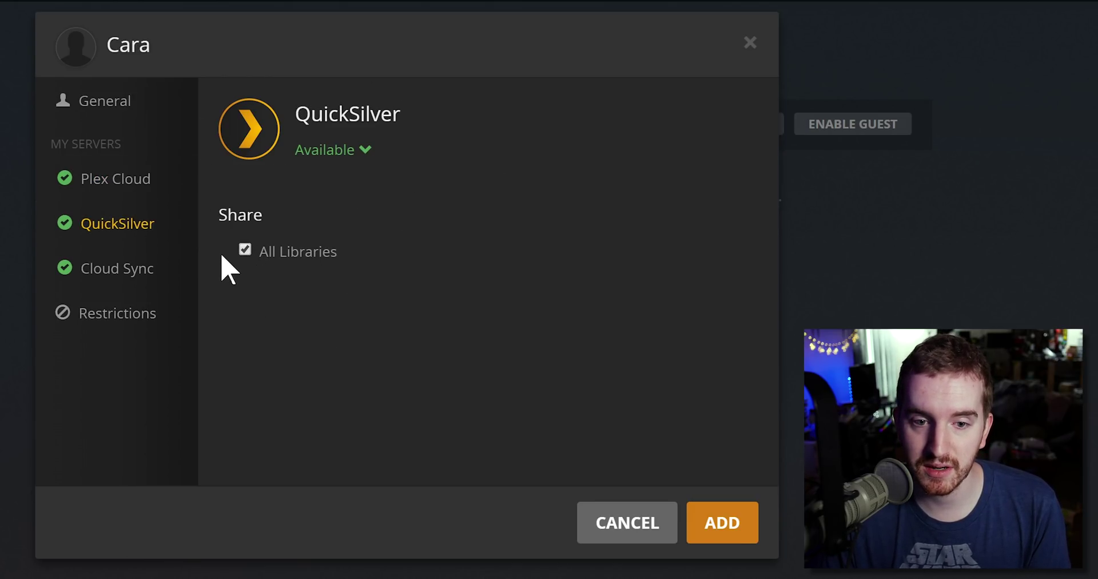
{"action": "left_click", "coordinate": [246, 254]}
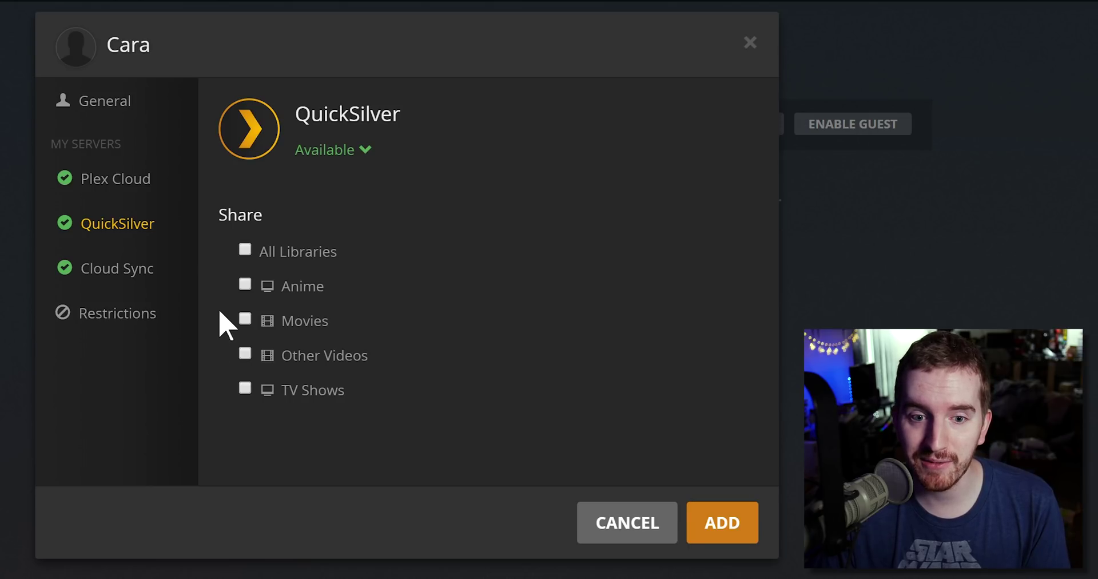
{"action": "left_click", "coordinate": [246, 253]}
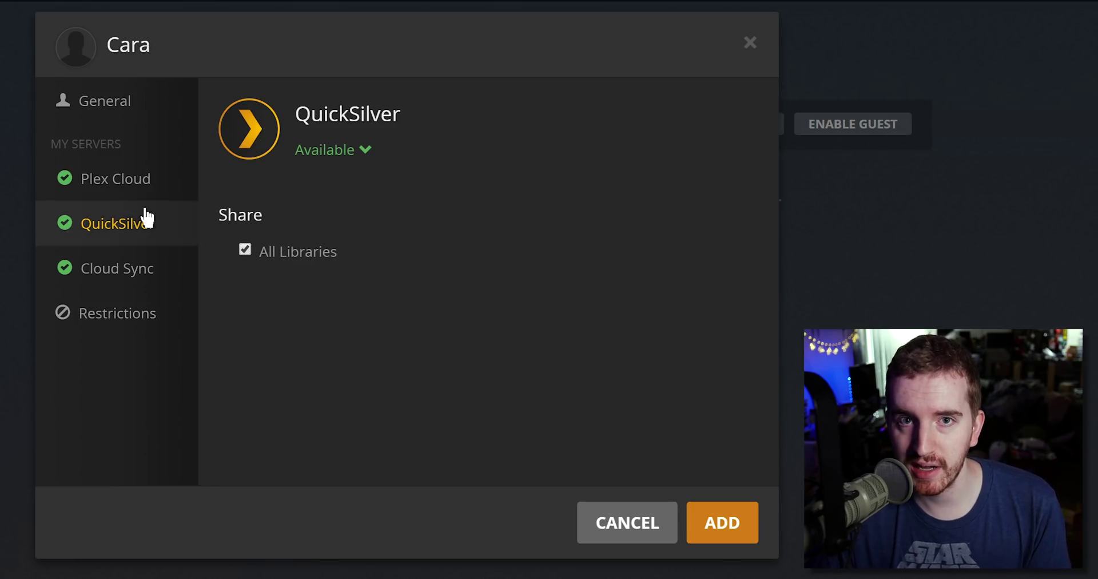
- Stop sharing Cloud Sync's libraries and add the managed user with these settings
{"action": "left_click", "coordinate": [135, 279]}
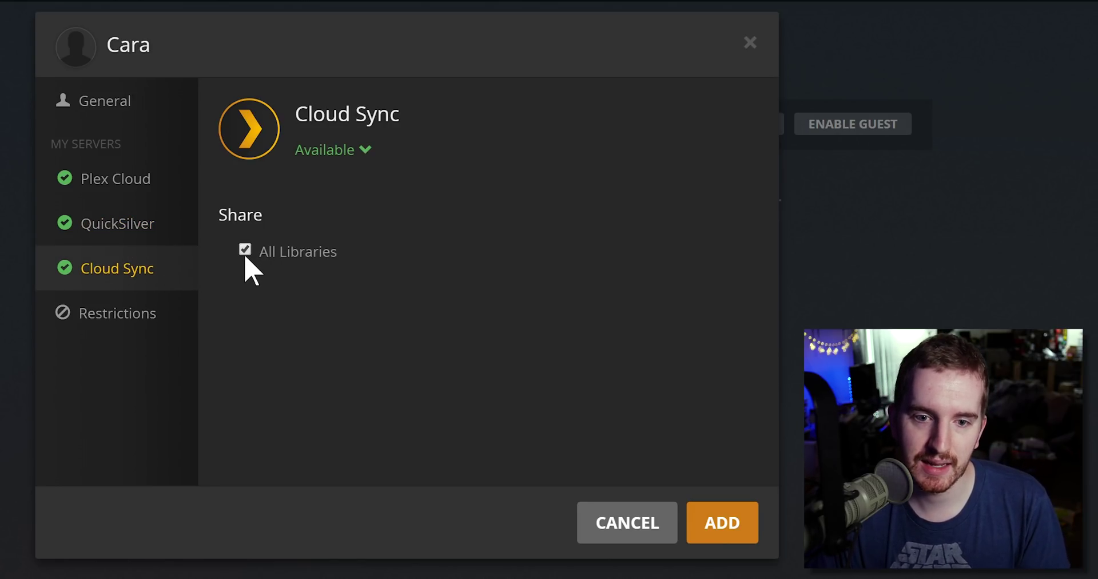
{"action": "left_click", "coordinate": [244, 251]}
{"action": "left_click", "coordinate": [134, 243]}
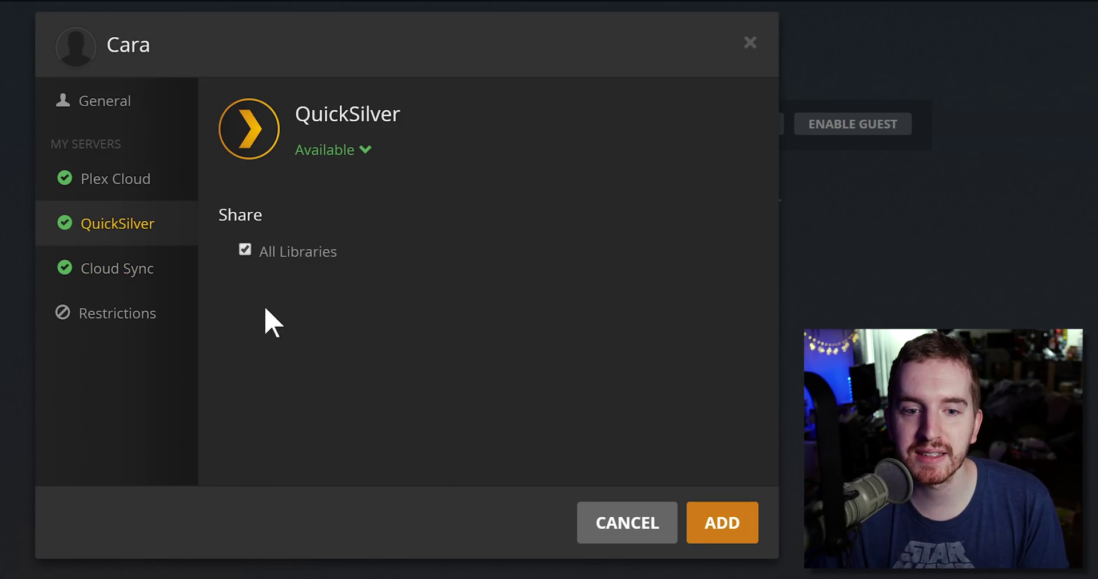
{"action": "left_click", "coordinate": [715, 521]}
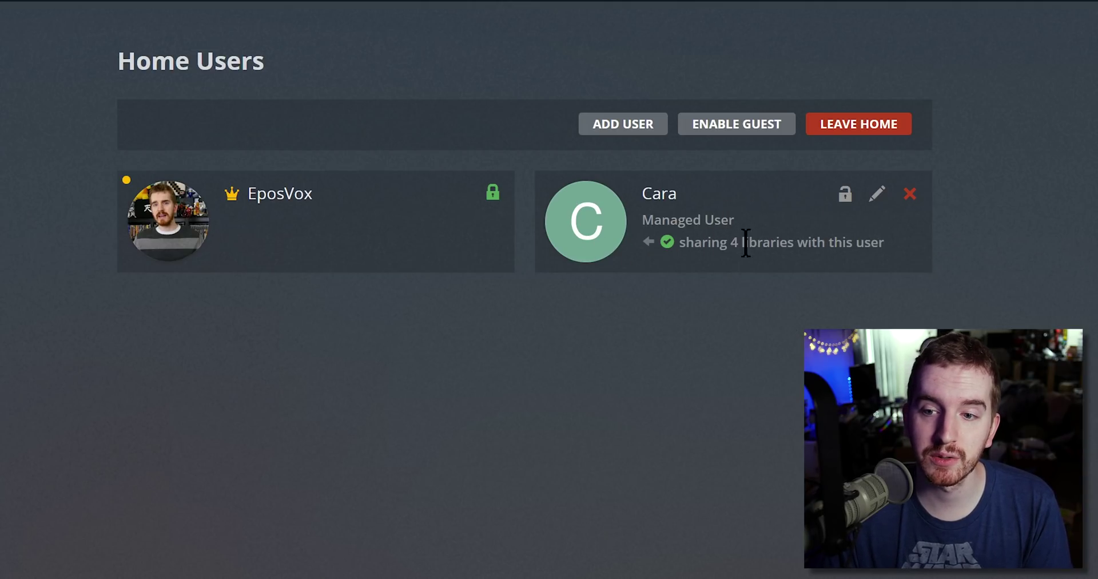
- Cancel the managed user's Edit PIN dialog without a PIN, then enable the guest account
{"action": "left_click", "coordinate": [849, 200]}
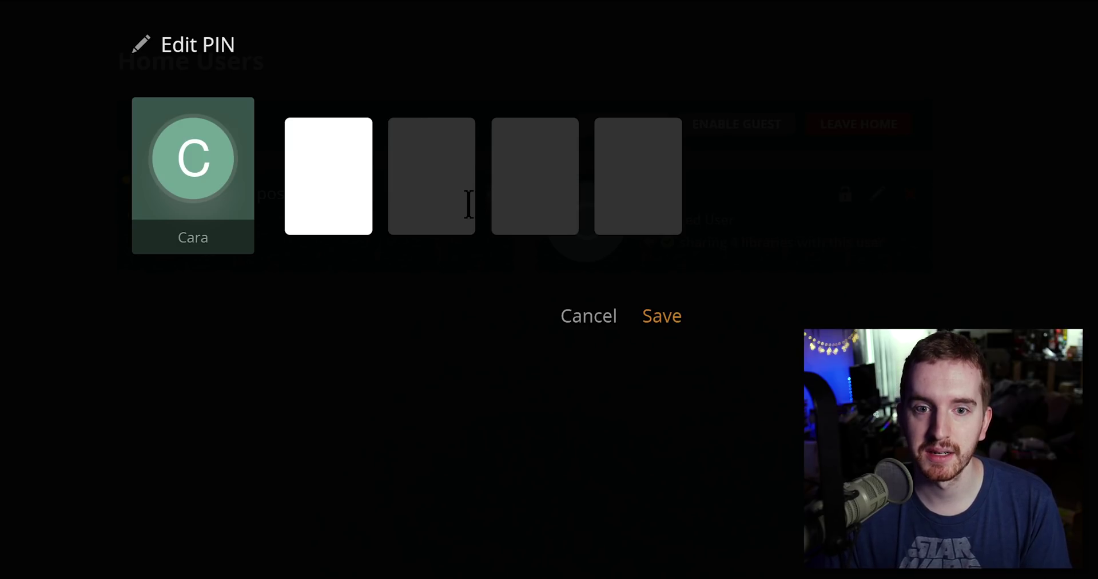
{"action": "left_click", "coordinate": [575, 322]}
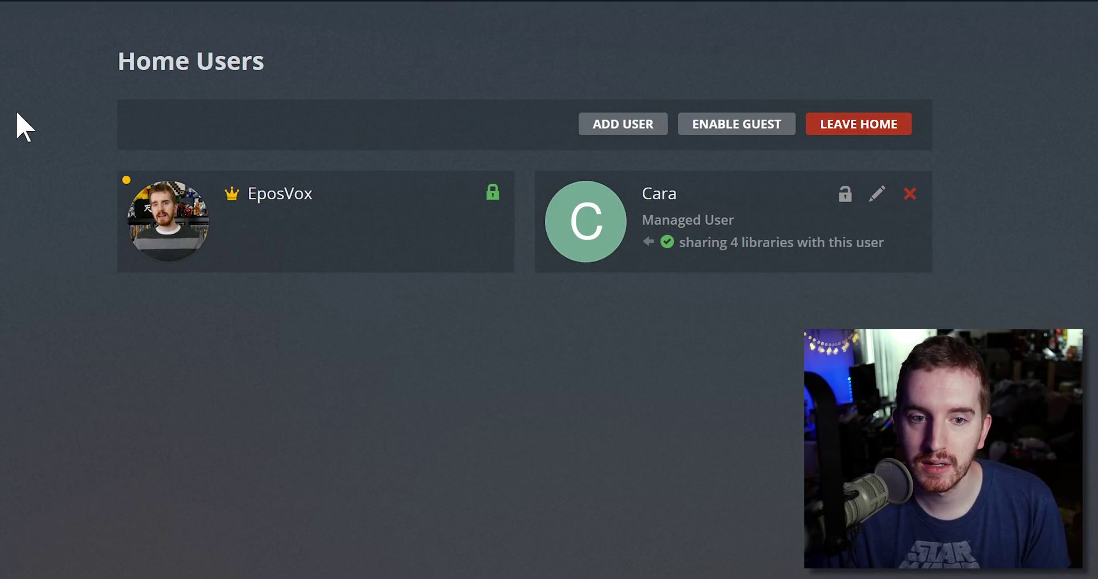
{"action": "left_click", "coordinate": [771, 128]}
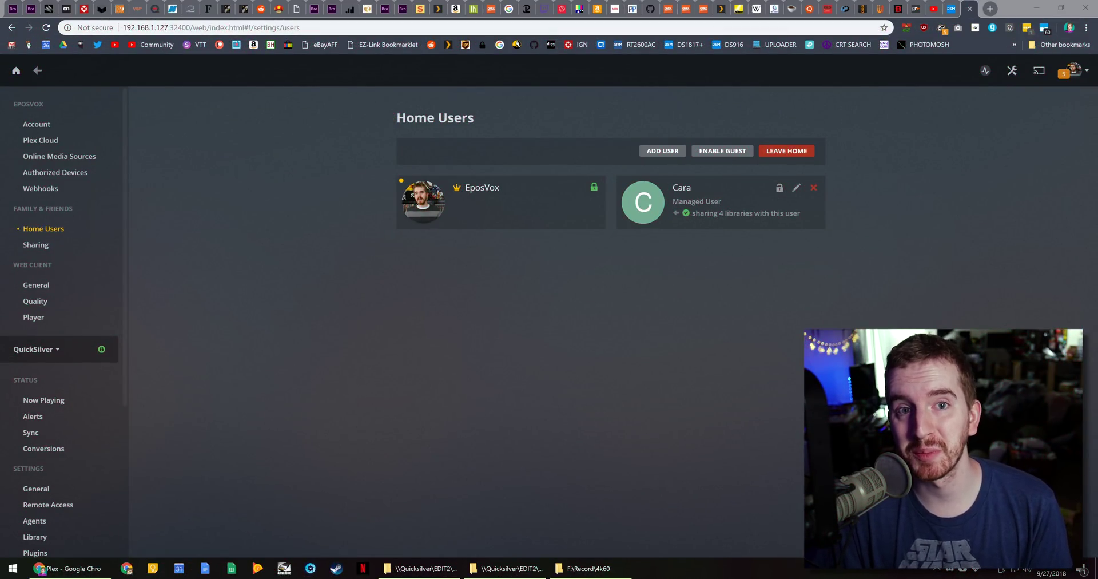
- Put the browser in full screen (F11) and enable the guest account
{"action": "key", "text": "F11"}
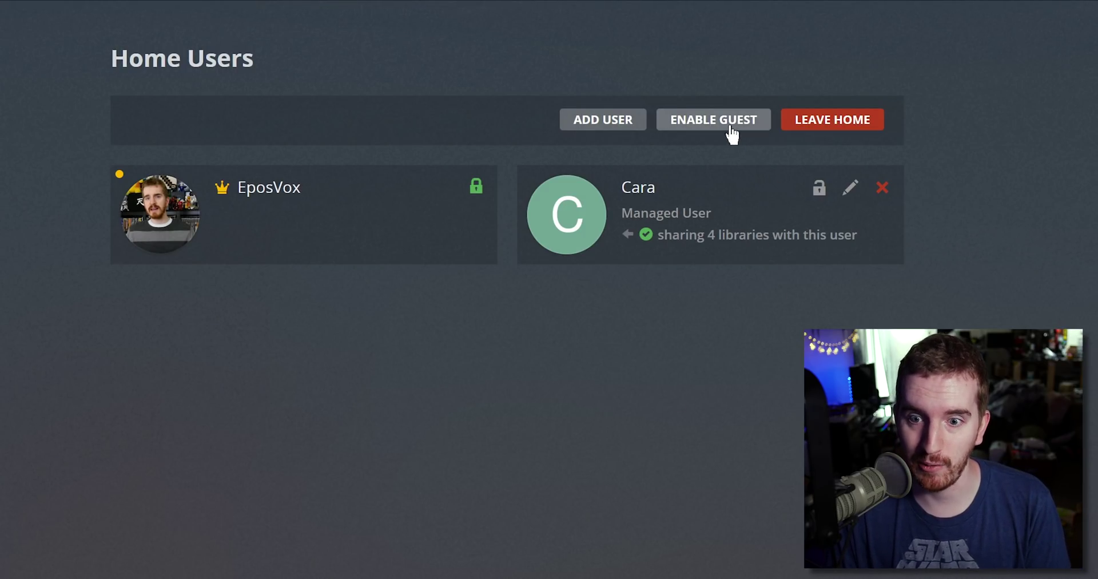
{"action": "left_click", "coordinate": [728, 121]}
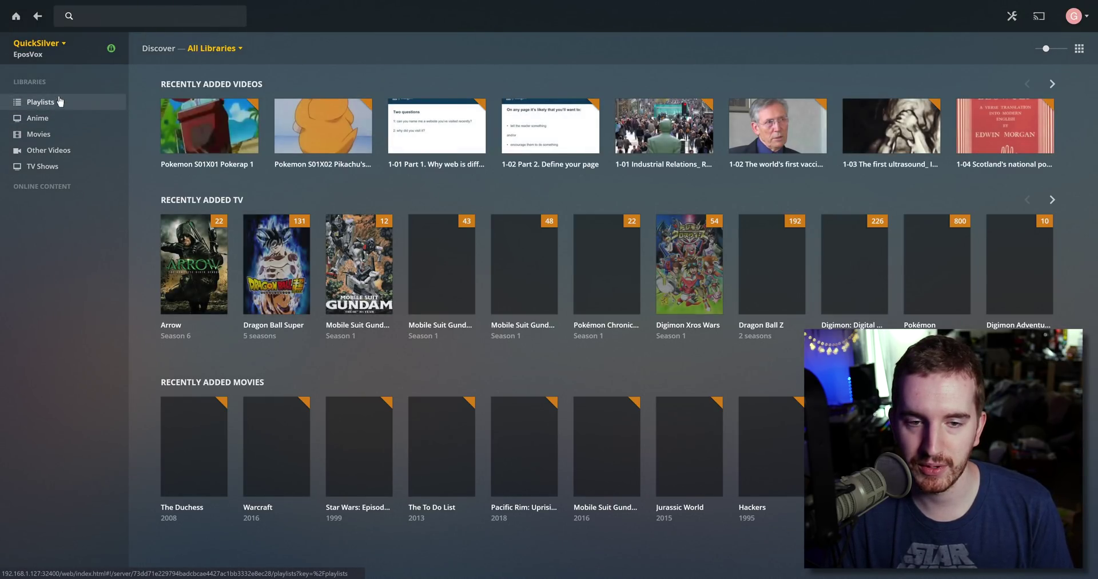
- Switch back to the PIN-protected admin account and open the Home Users settings
{"action": "left_click", "coordinate": [1073, 16]}
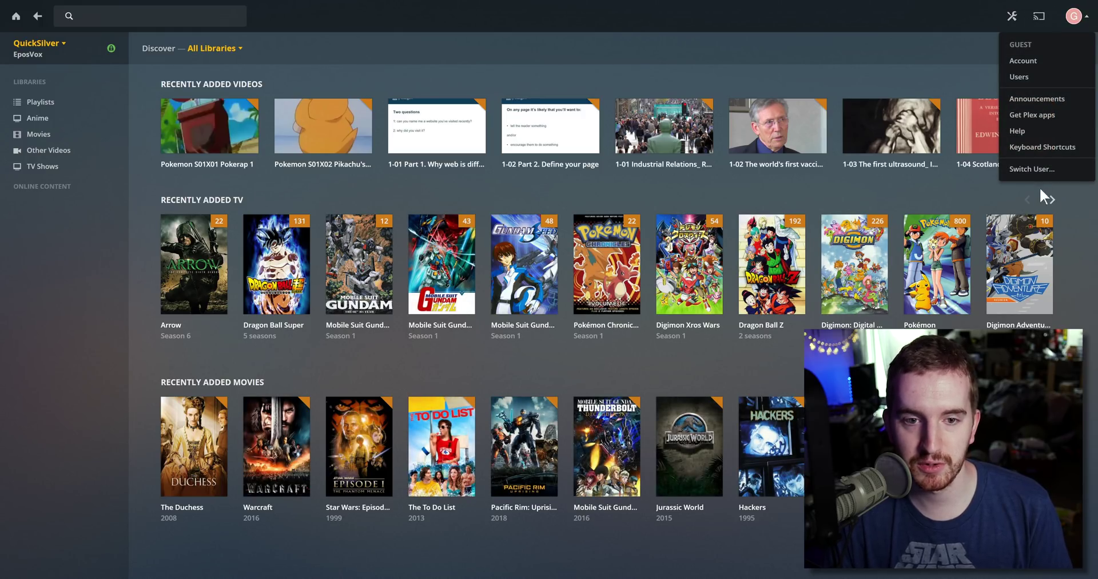
{"action": "left_click", "coordinate": [1045, 172]}
{"action": "left_click", "coordinate": [457, 148]}
{"action": "type", "text": "****"}
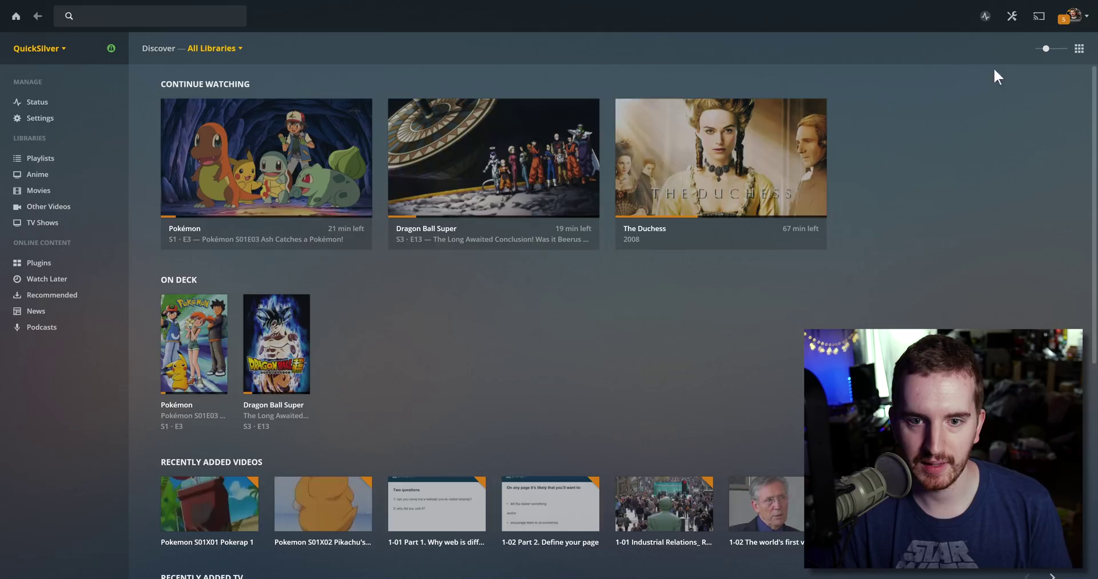
{"action": "left_click", "coordinate": [1074, 16]}
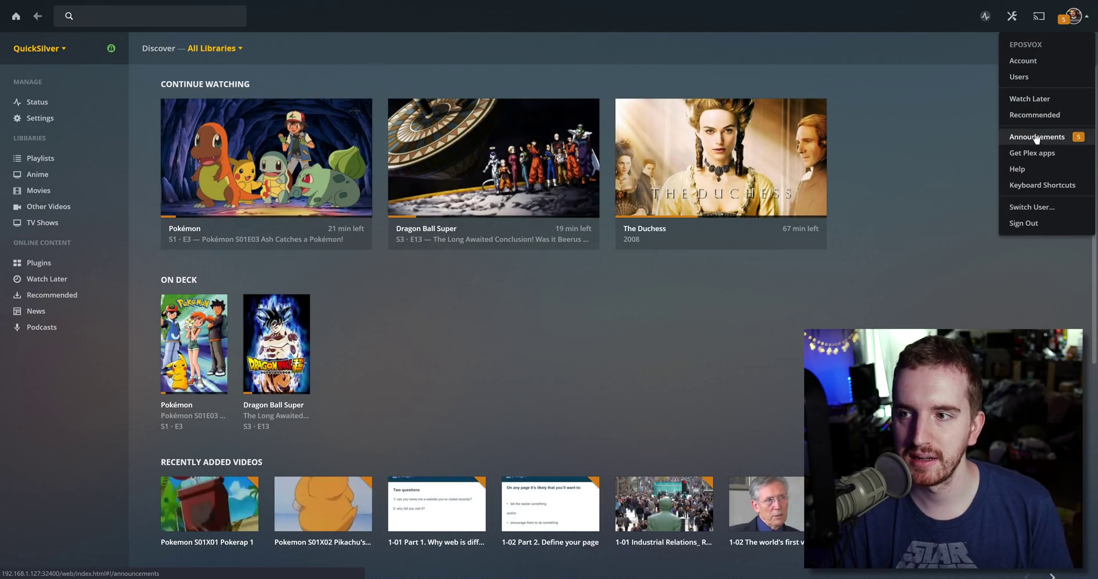
{"action": "left_click", "coordinate": [1019, 77]}
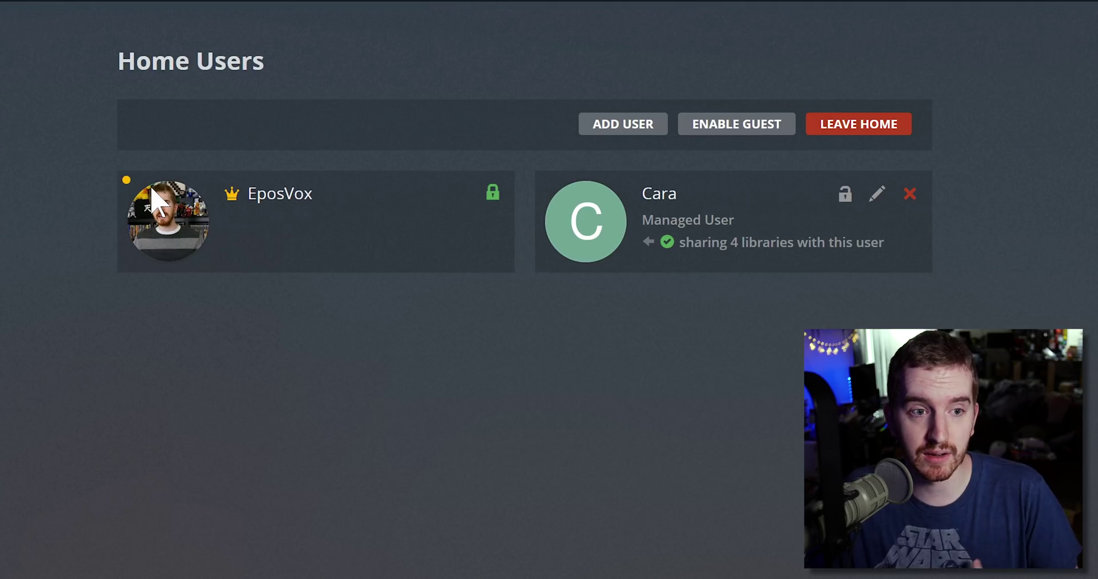
{"action": "left_click", "coordinate": [492, 193]}
{"action": "type", "text": "1234"}
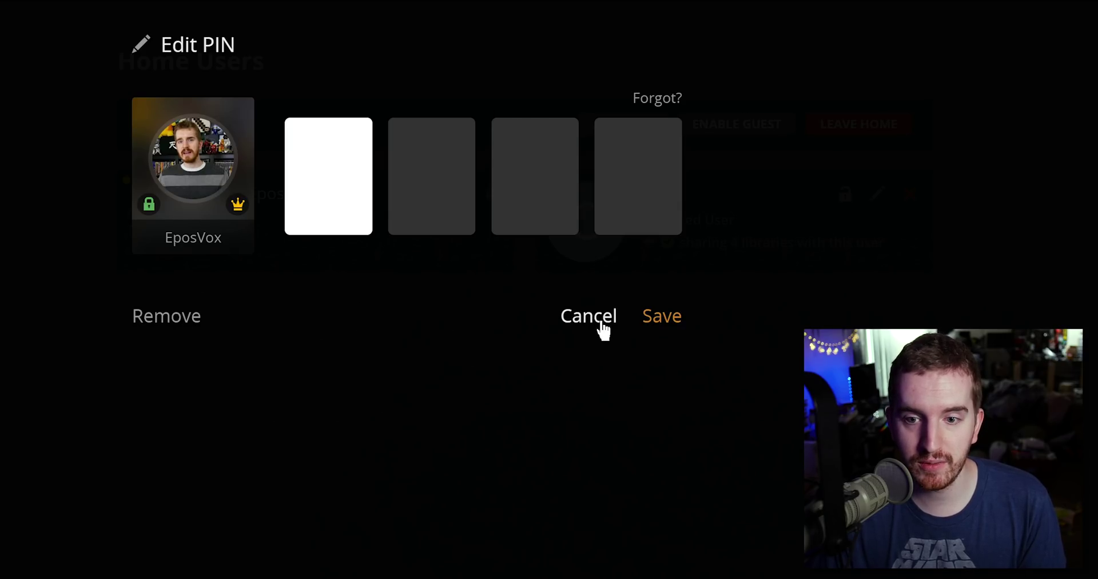
{"action": "left_click", "coordinate": [595, 316]}
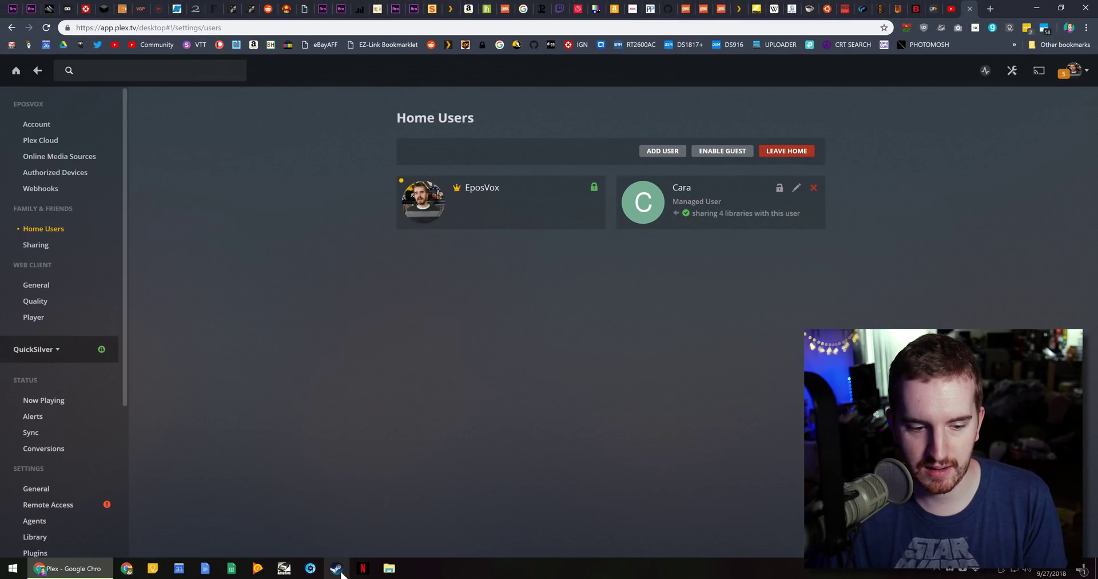
- Launch Plex Media Player from Start, sign in as the managed user, and check her servers
{"action": "left_click", "coordinate": [105, 577]}
{"action": "left_click", "coordinate": [13, 568]}
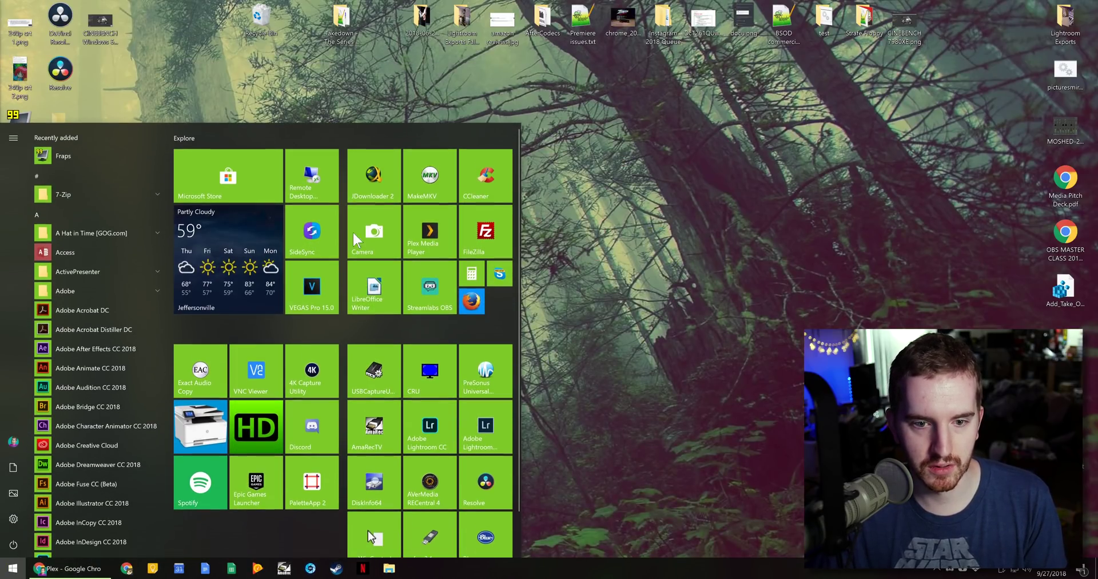
{"action": "left_click", "coordinate": [426, 246]}
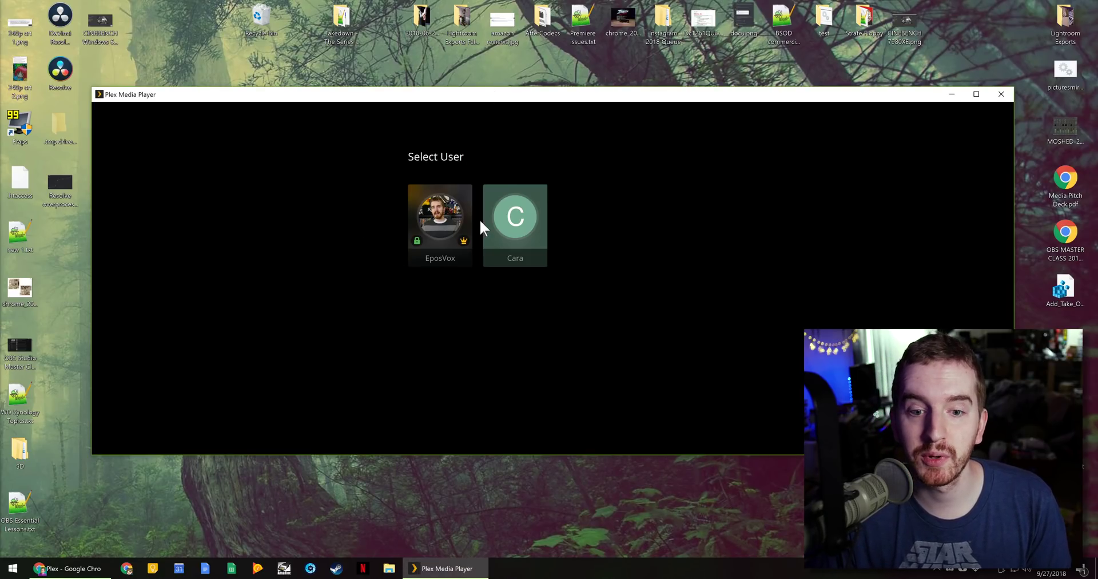
{"action": "left_click", "coordinate": [535, 222]}
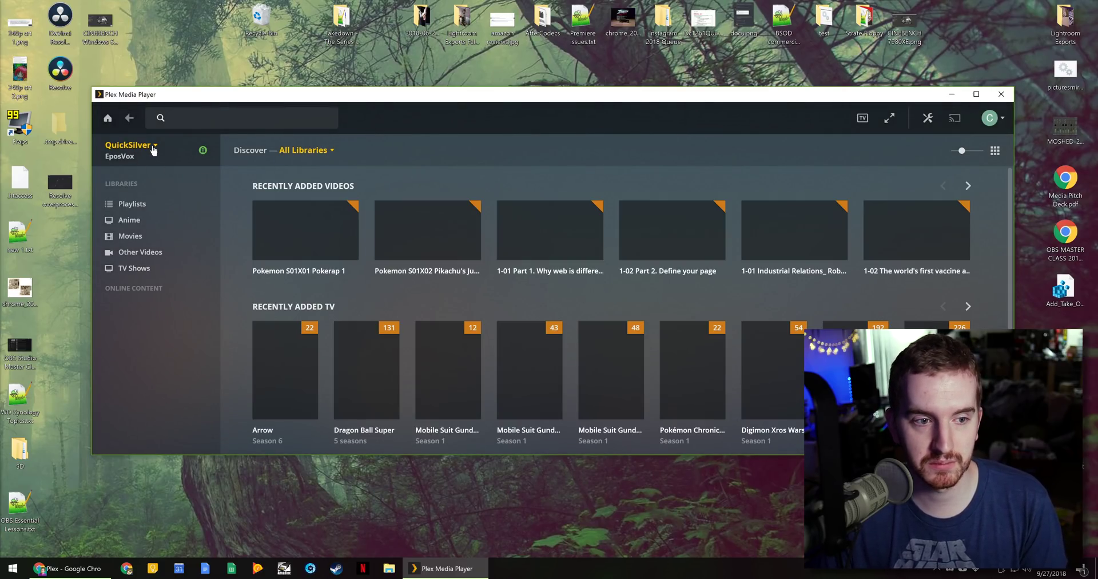
{"action": "left_click", "coordinate": [129, 145]}
{"action": "left_click", "coordinate": [179, 320]}
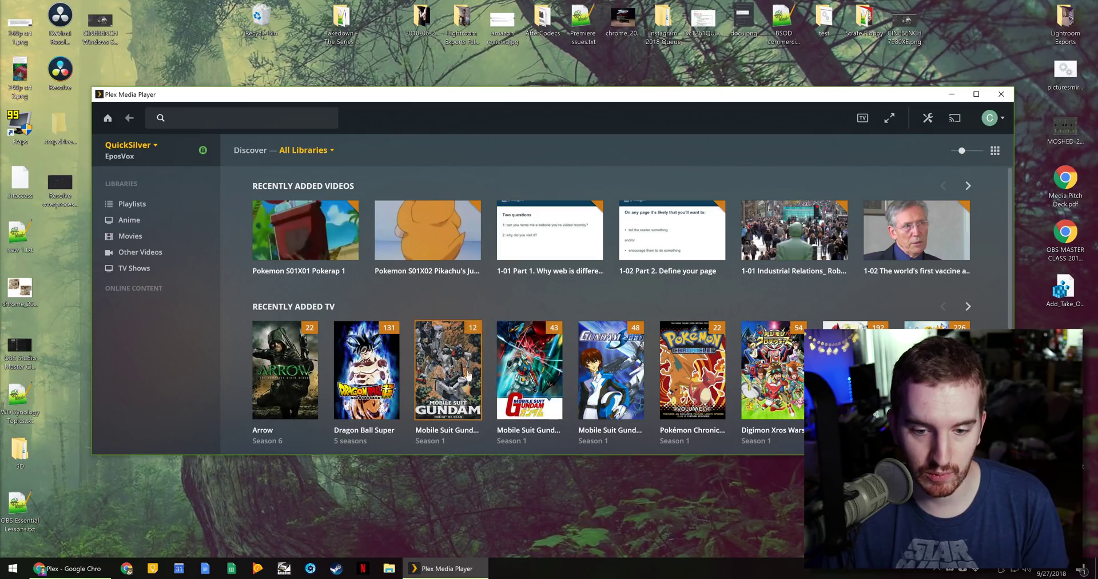
- Switch from the managed user's profile to the admin account and enter its PIN
{"action": "left_click", "coordinate": [991, 118]}
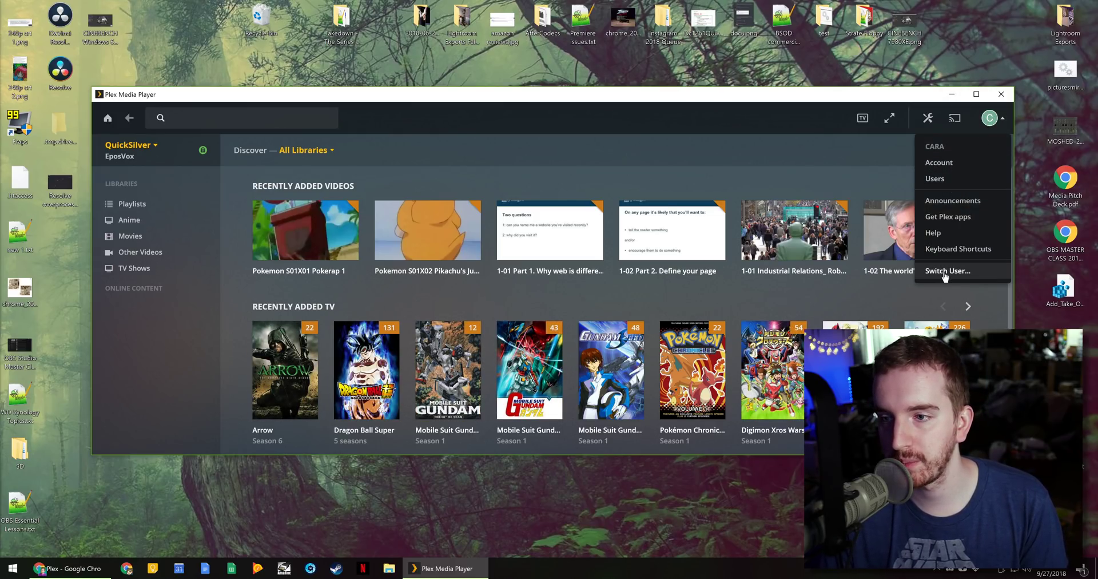
{"action": "left_click", "coordinate": [948, 271]}
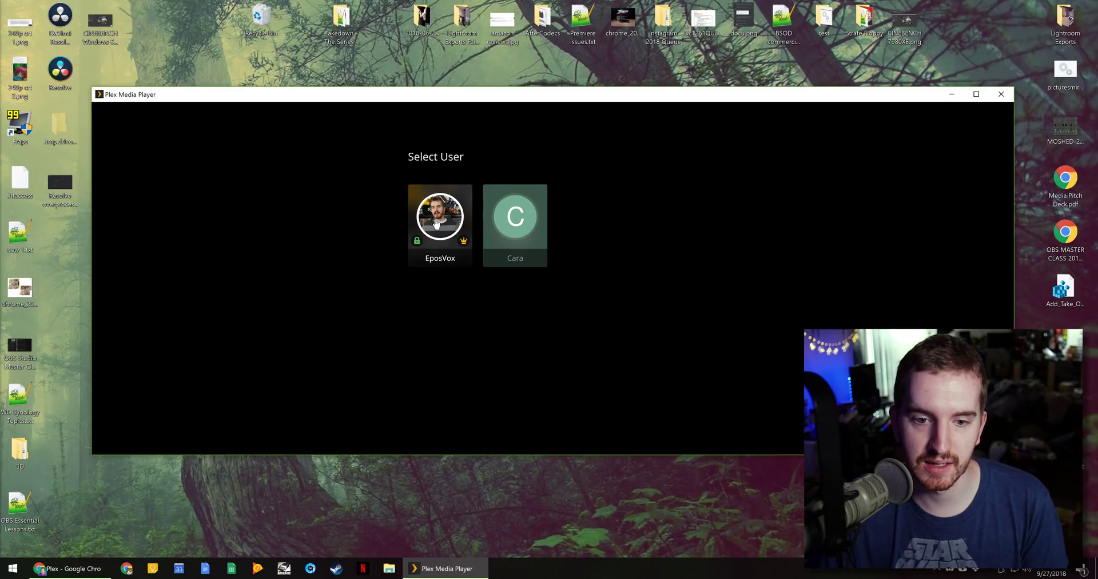
{"action": "left_click", "coordinate": [436, 223]}
{"action": "type", "text": "****"}
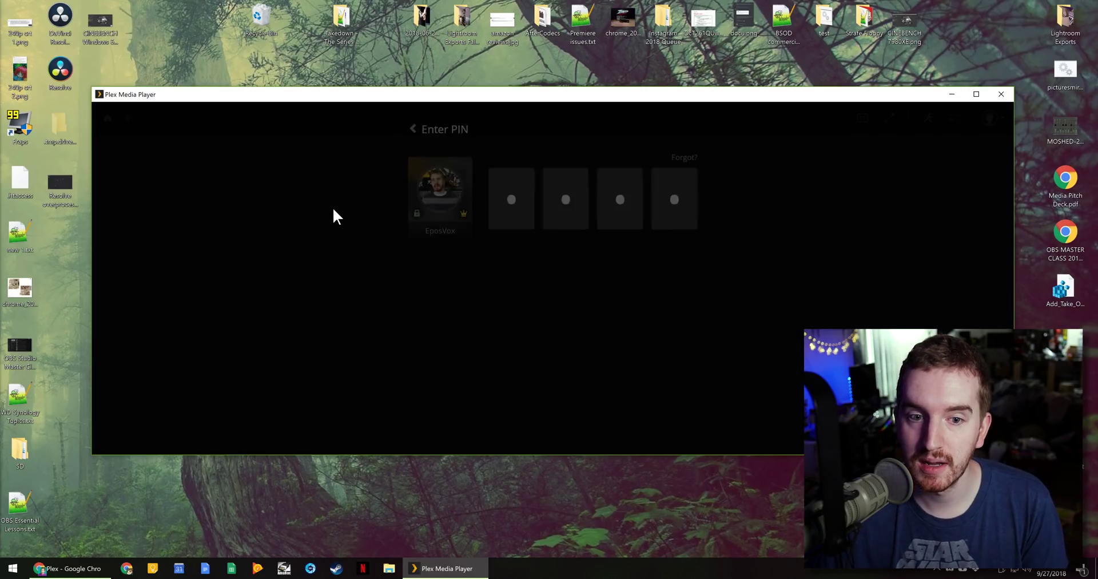